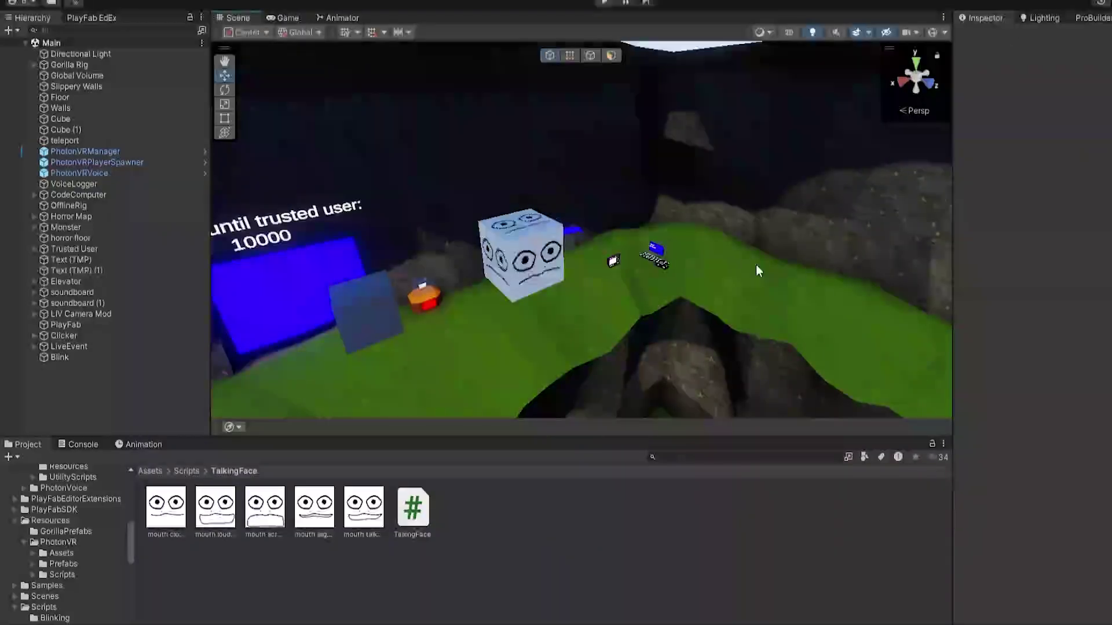
Look through the mouth textures and the TalkingFace script in the Scripts/TalkingFace folder
left_click(468, 506)
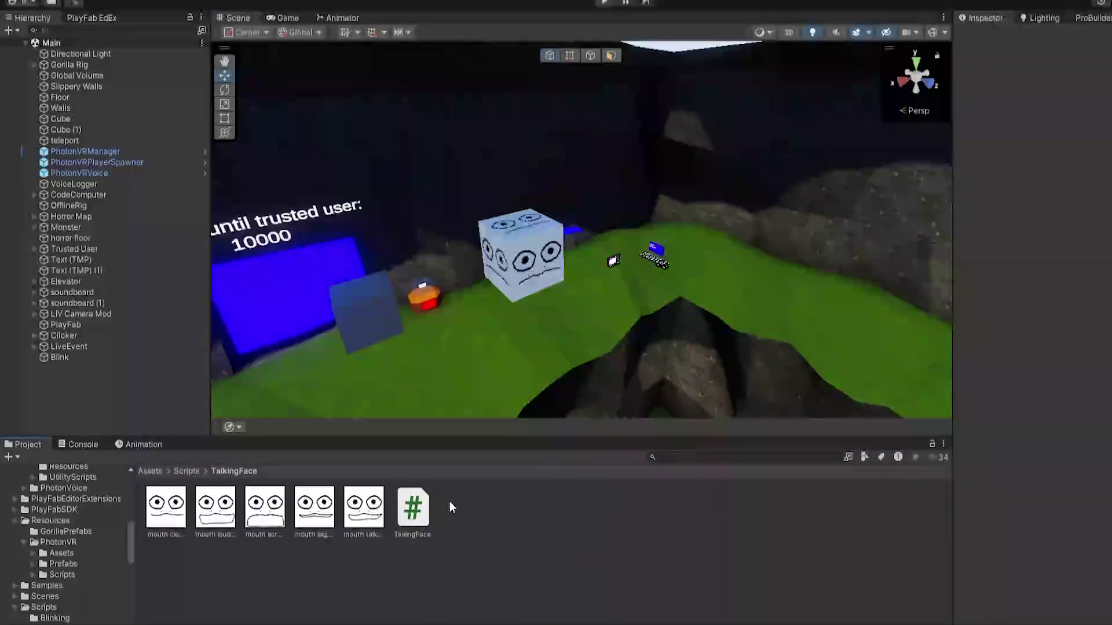
left_click(425, 520)
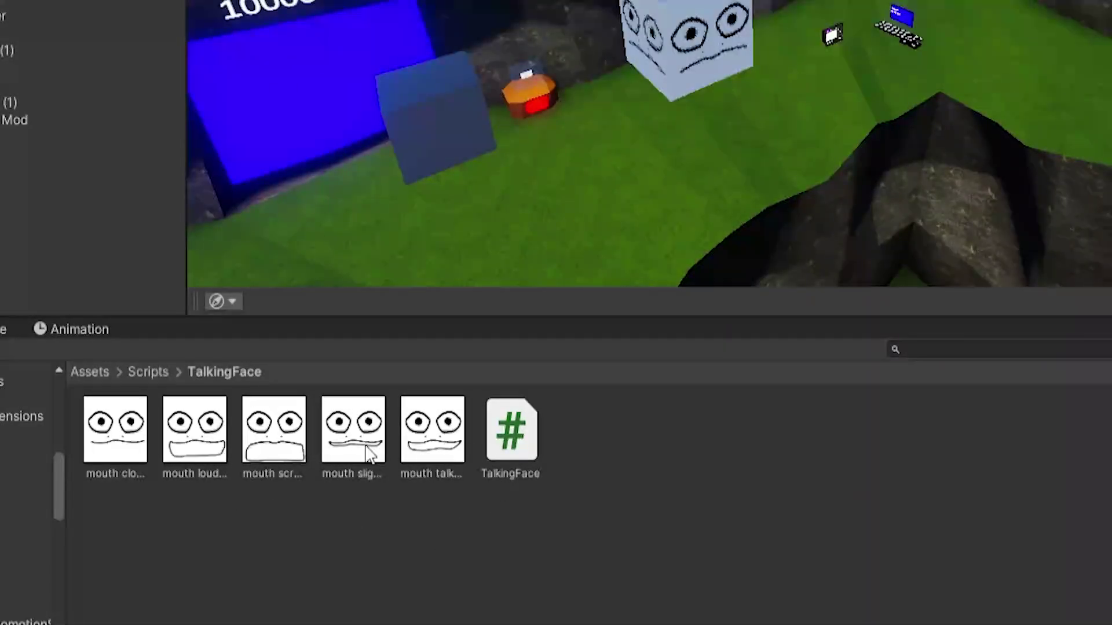
left_click(433, 440)
left_click(115, 458)
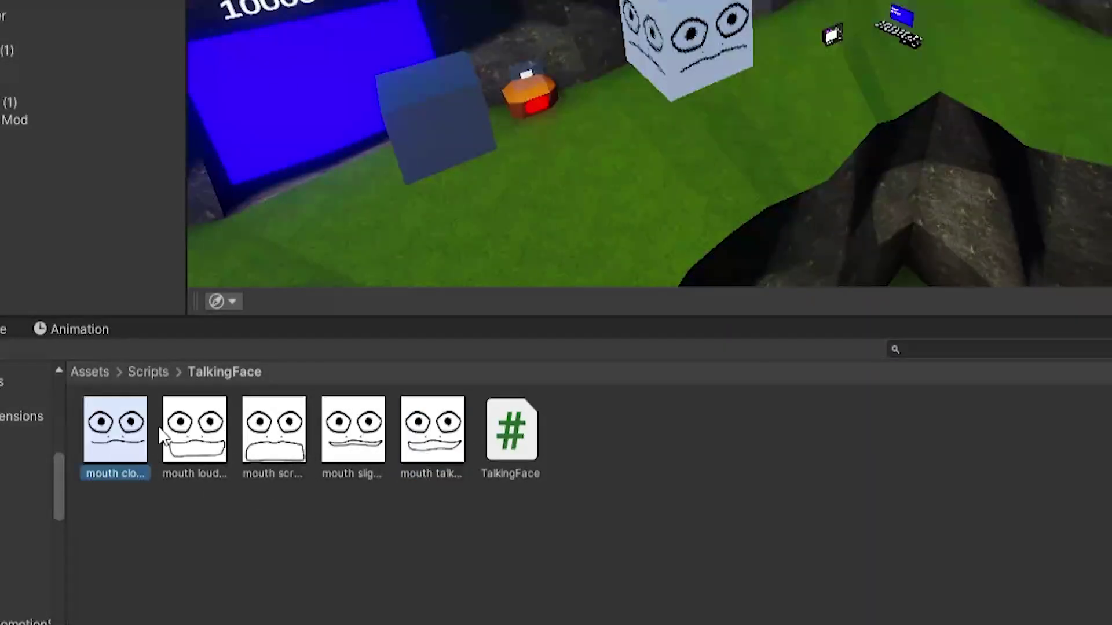
left_click(355, 424)
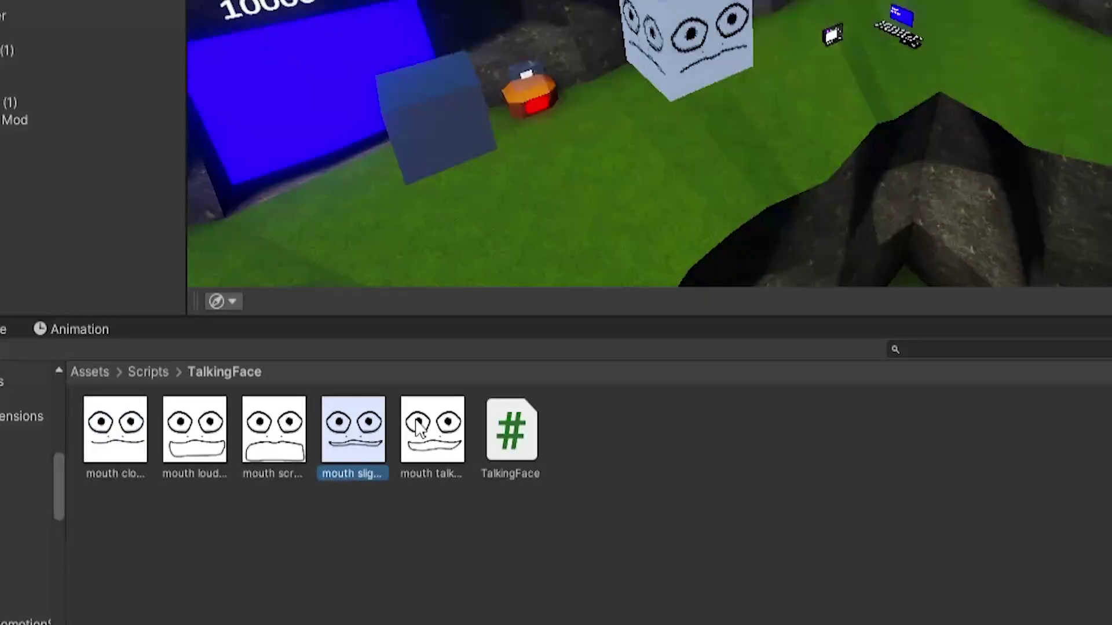
left_click(425, 433)
left_click(188, 445)
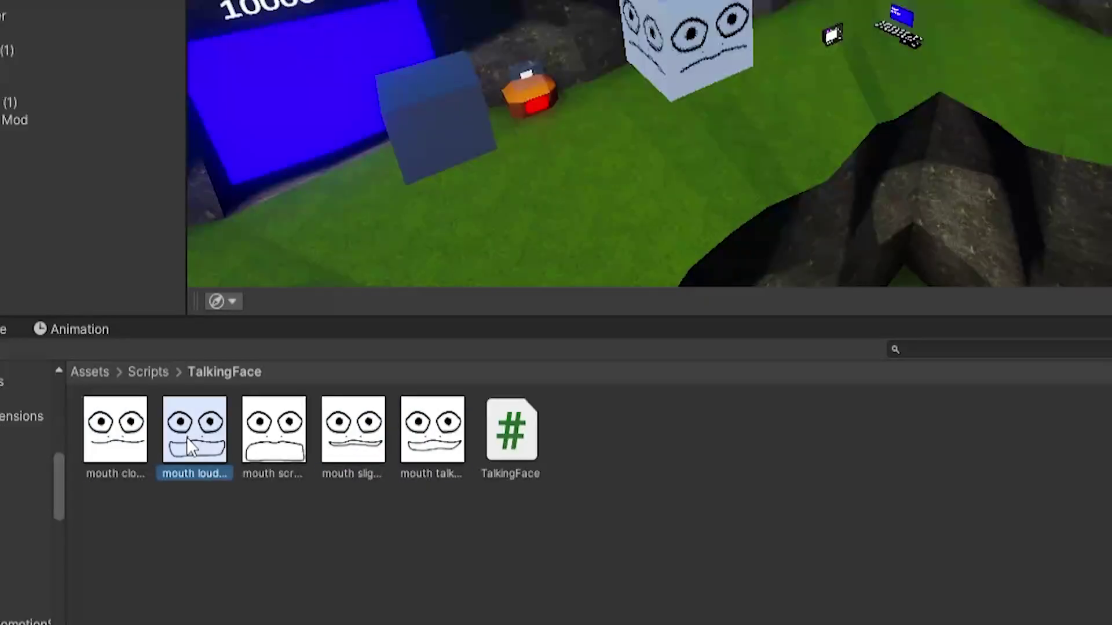
left_click(276, 442)
left_click(511, 431)
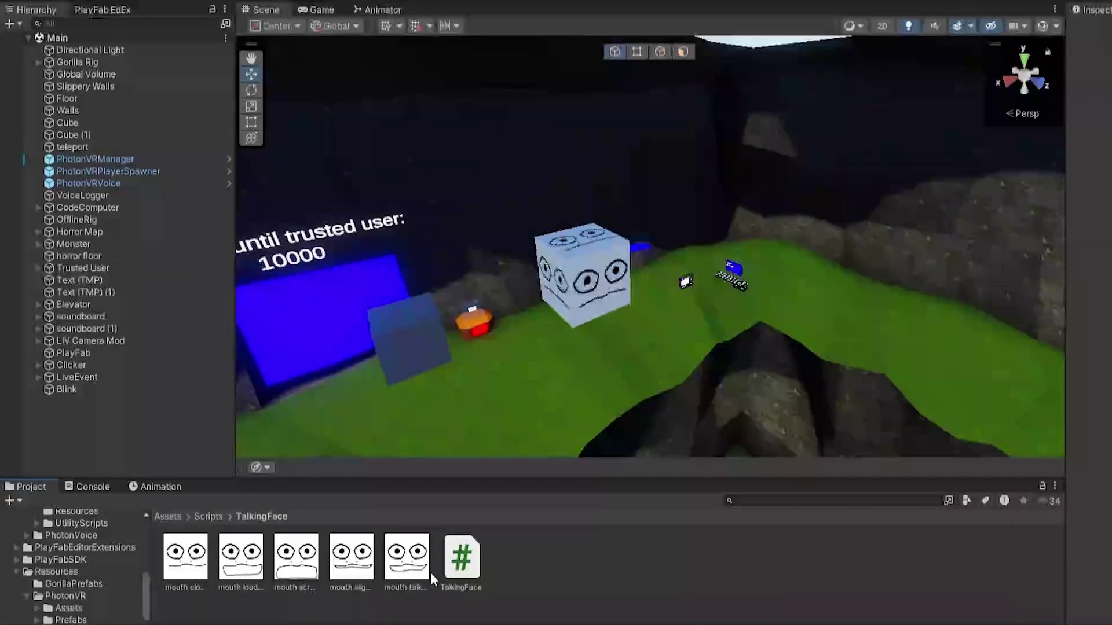
Open the Player prefab from the Resources/PhotonVR folder for editing
left_click(168, 516)
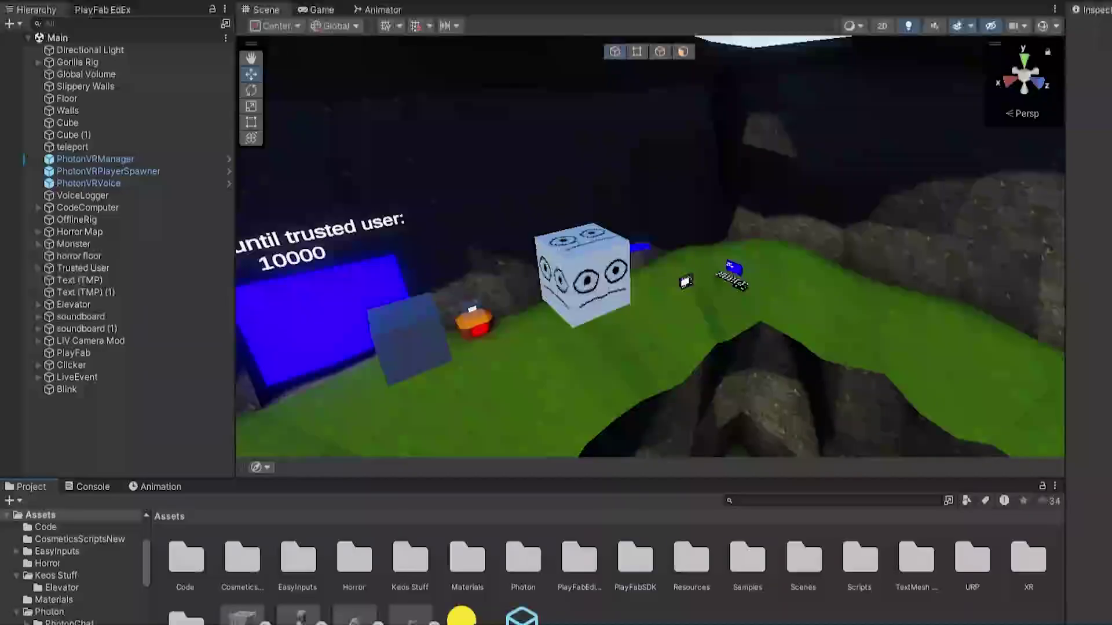
double_click(693, 559)
double_click(252, 559)
double_click(348, 556)
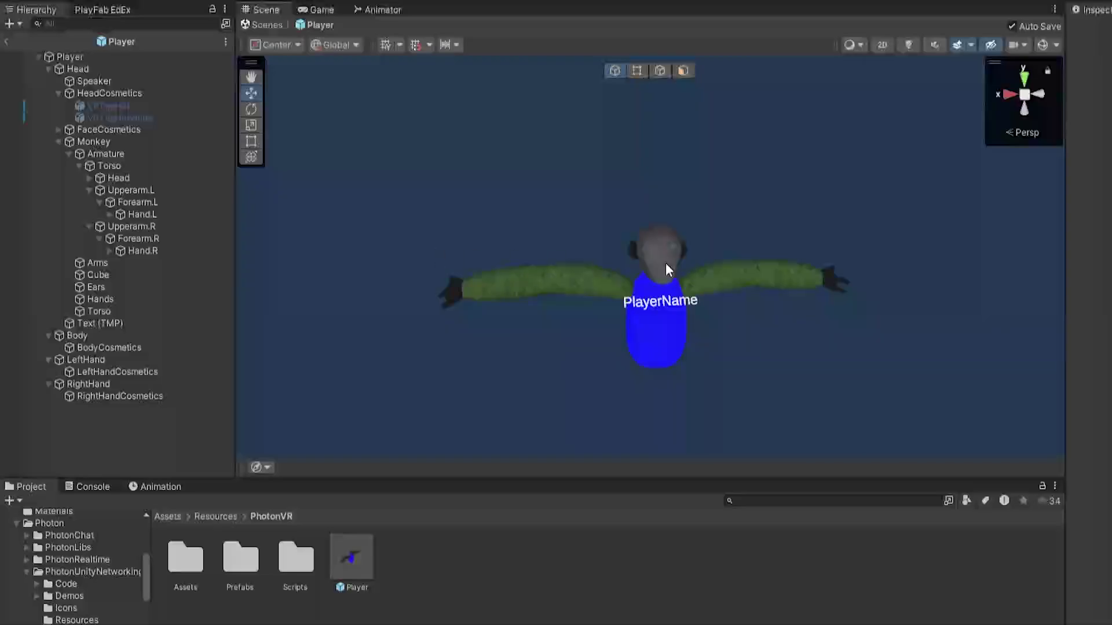
middle_click_drag(666, 263, 656, 259)
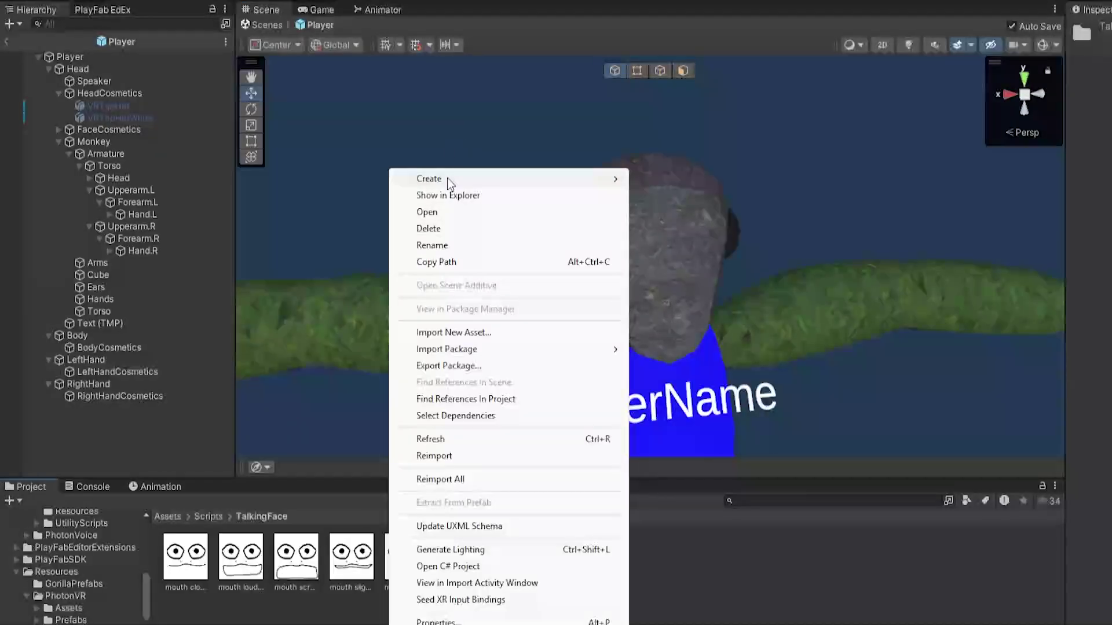
Create a material named Face 2 in the TalkingFace folder with the mouth closed texture as base map, and apply it to the player's face
mouse_move(450, 182)
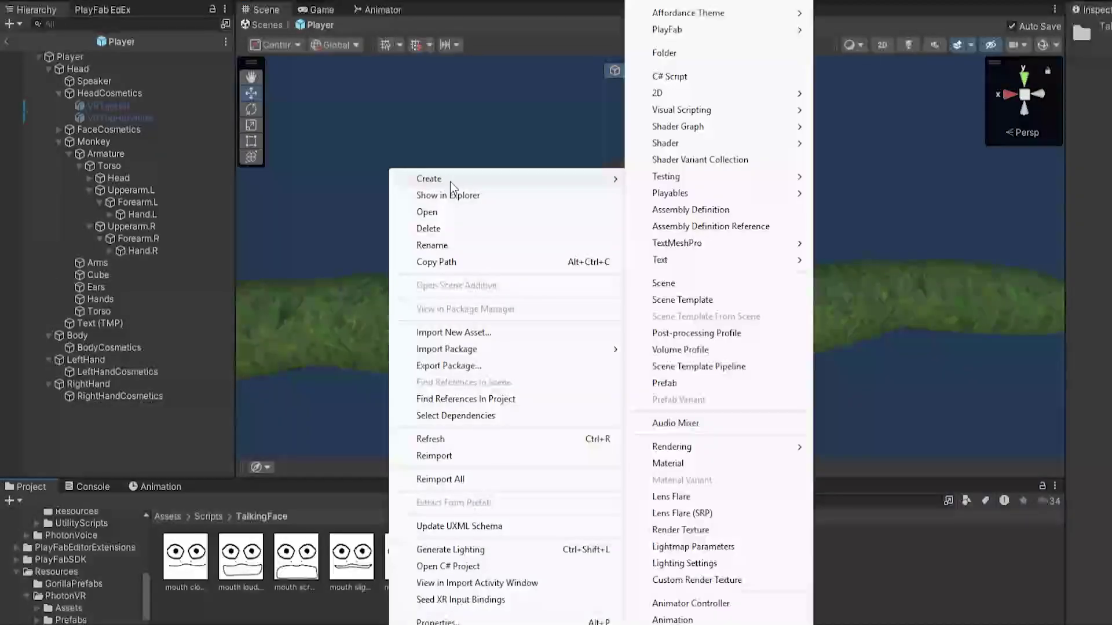
left_click(687, 466)
type("Face 2")
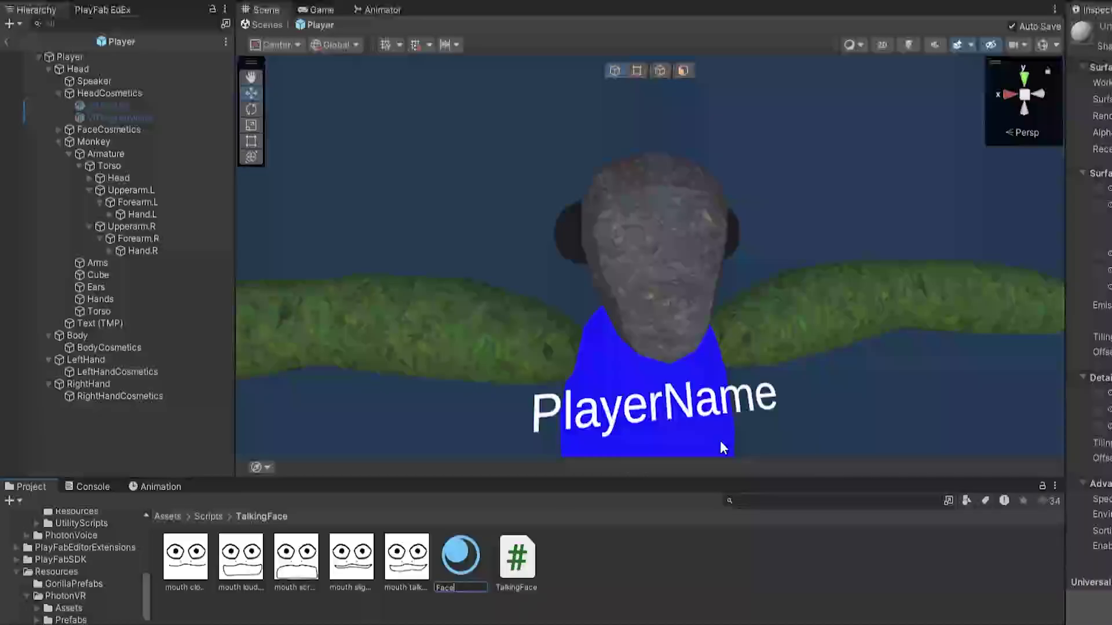
key("Return")
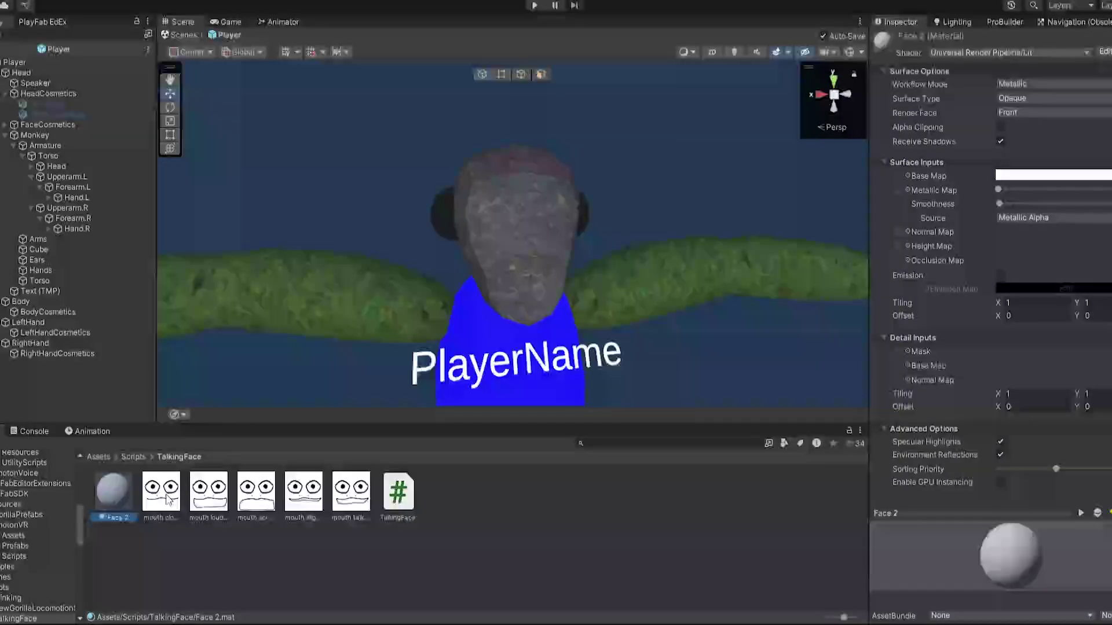
left_click_drag(168, 499, 897, 176)
left_click_drag(135, 502, 519, 271)
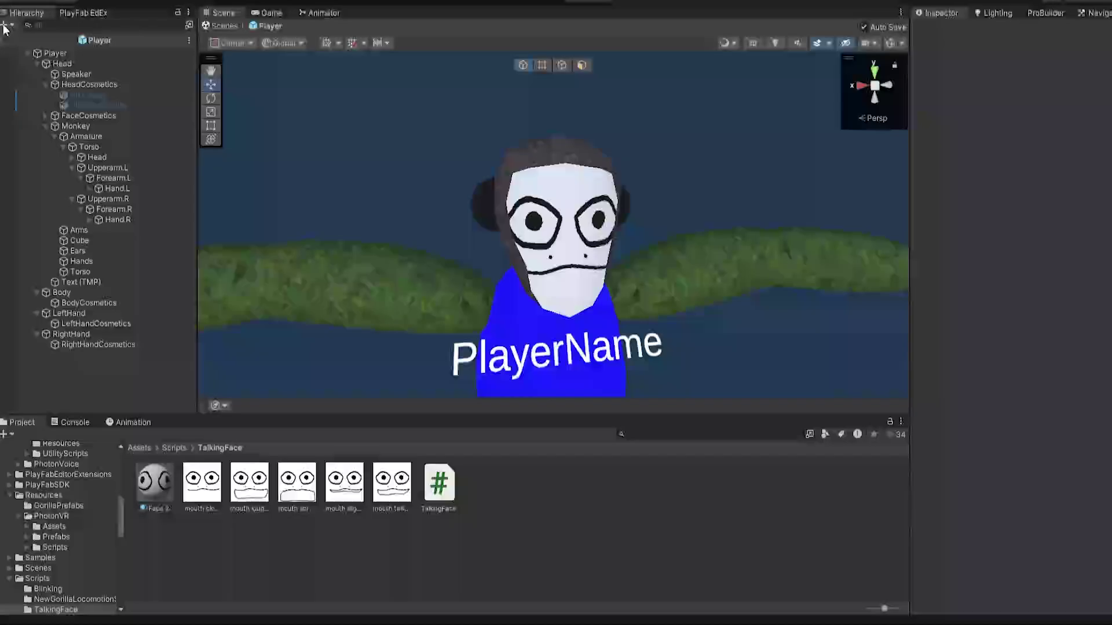
Create an empty object named TalkingFace in the Player prefab and attach the TalkingFace script to it
left_click(6, 26)
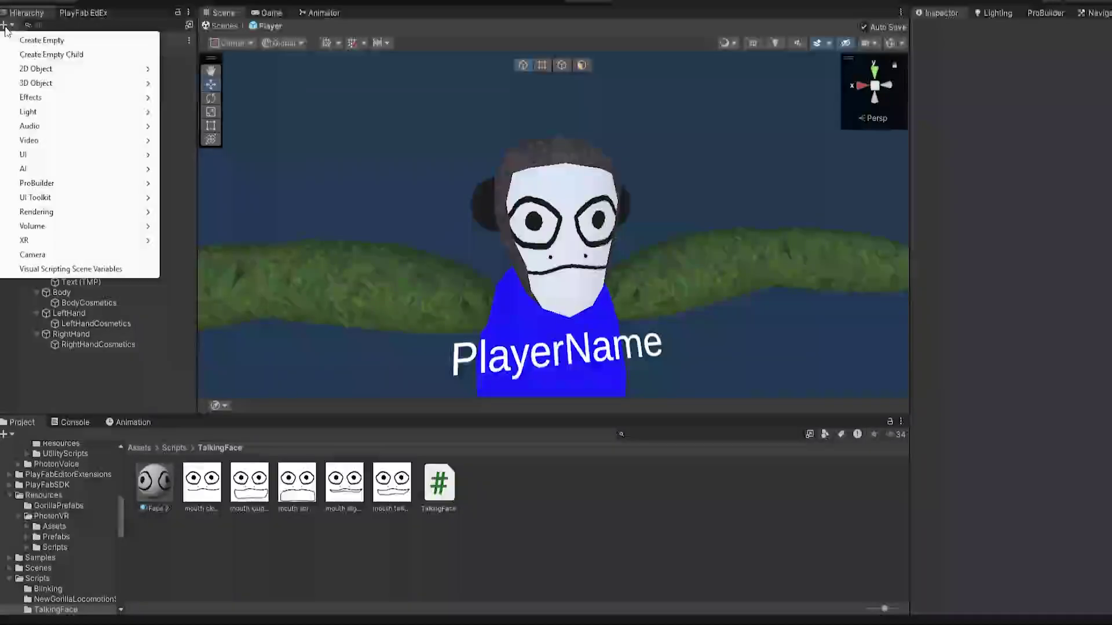
left_click(23, 43)
type("TalkingFace")
key("Return")
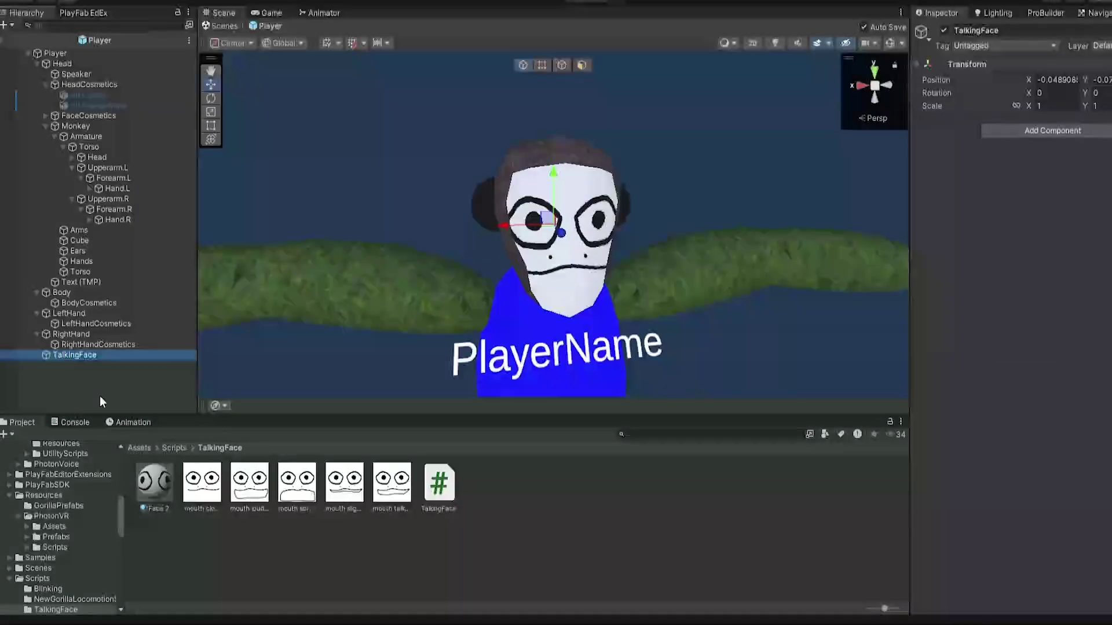
left_click_drag(439, 482, 1042, 244)
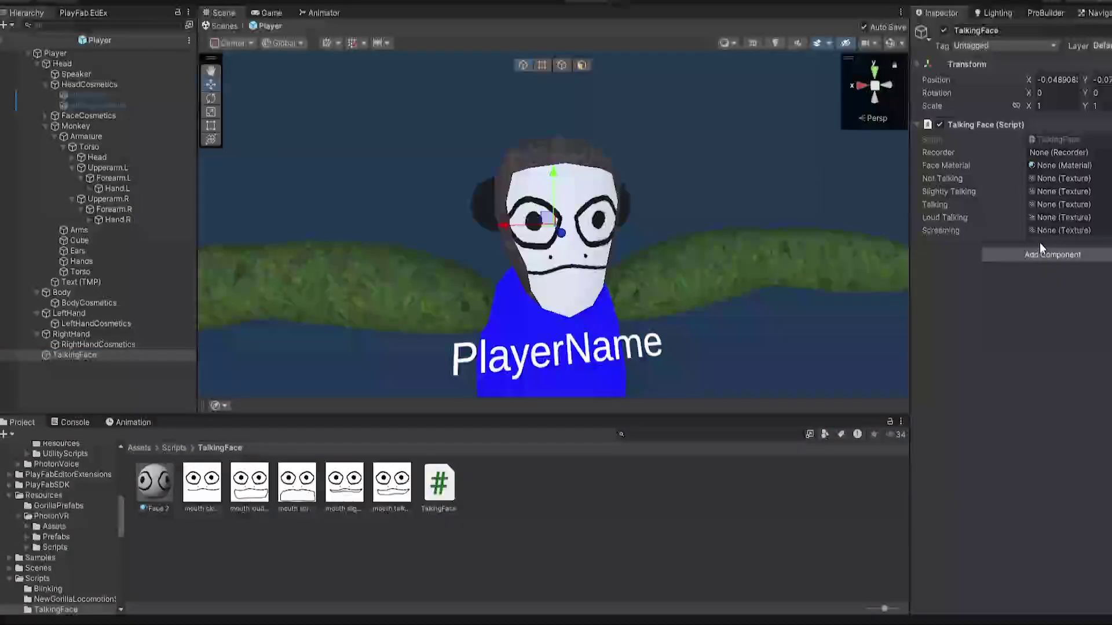
Add a Recorder component to the prefab's root Player object
left_click(68, 54)
left_click(1045, 527)
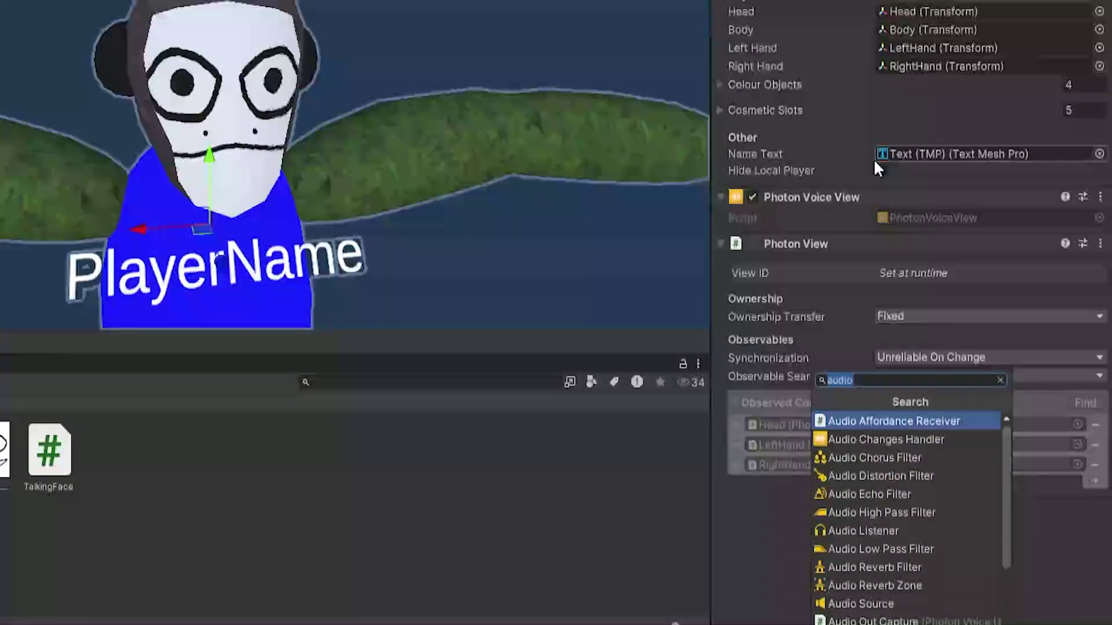
type("rec")
left_click(850, 421)
scroll(836, 554, "down", 8)
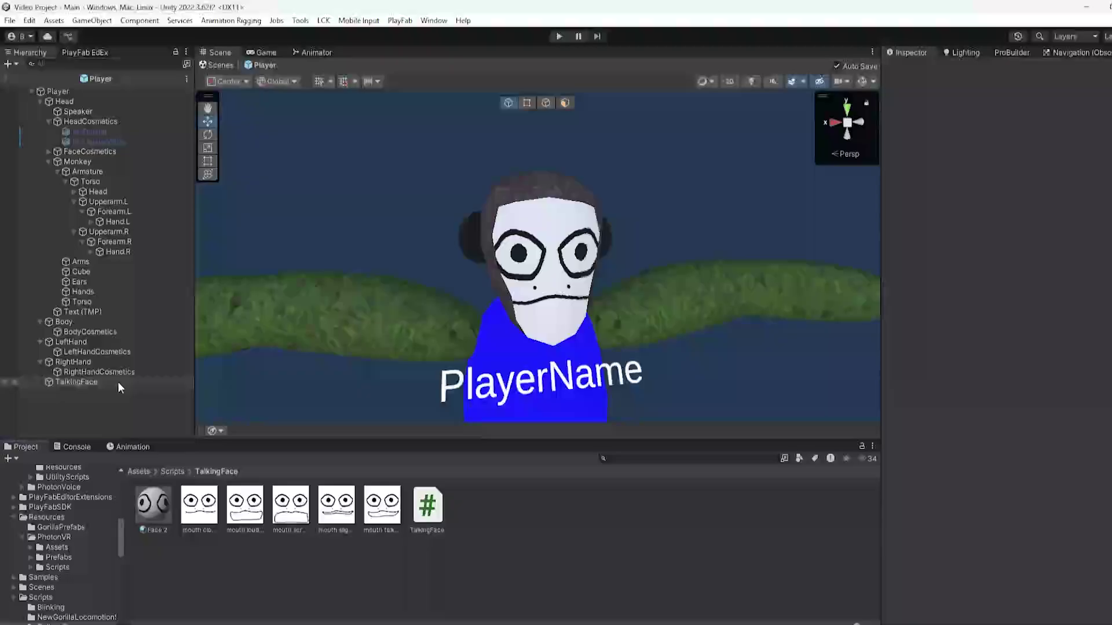
Assign the Player recorder to the Recorder slot of the TalkingFace object's script
left_click(116, 382)
left_click(1109, 187)
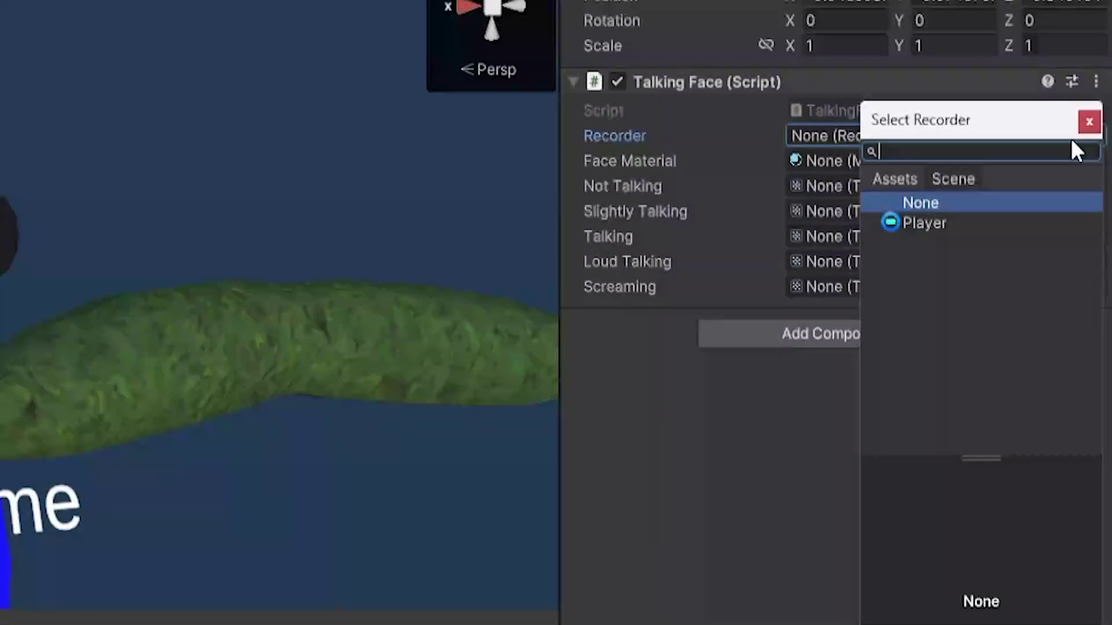
double_click(1084, 233)
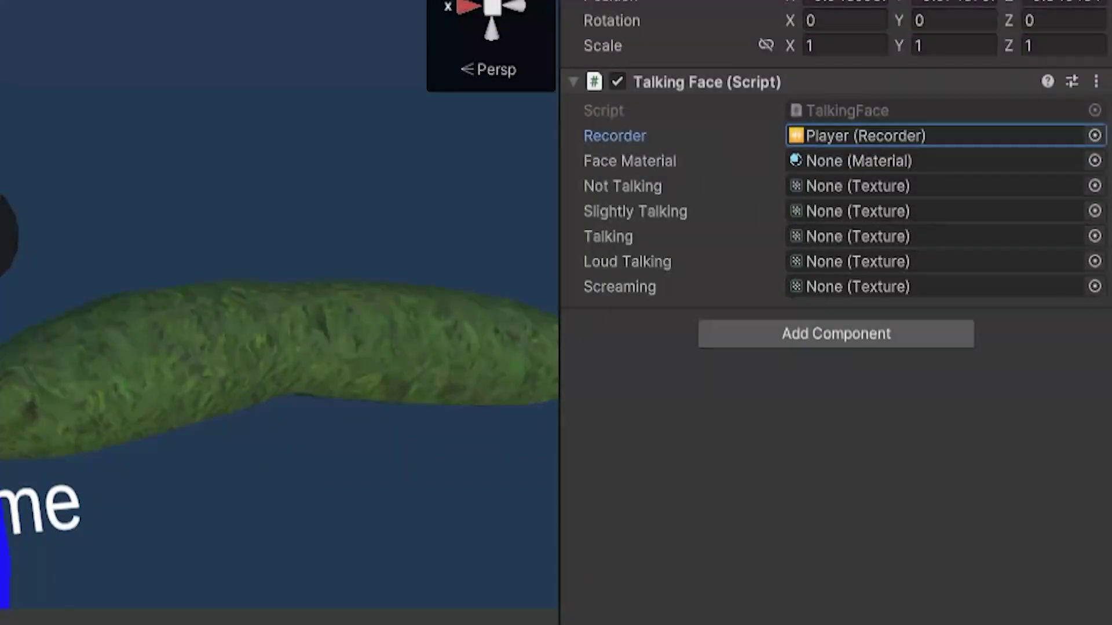
Assign Face 2 as the script's face material and fill its five talking states, from Not Talking to Screaming, with their matching mouth textures
left_click_drag(128, 496, 995, 186)
left_click_drag(91, 526, 1006, 184)
left_click_drag(219, 503, 999, 202)
left_click_drag(290, 515, 989, 213)
left_click_drag(137, 515, 1022, 228)
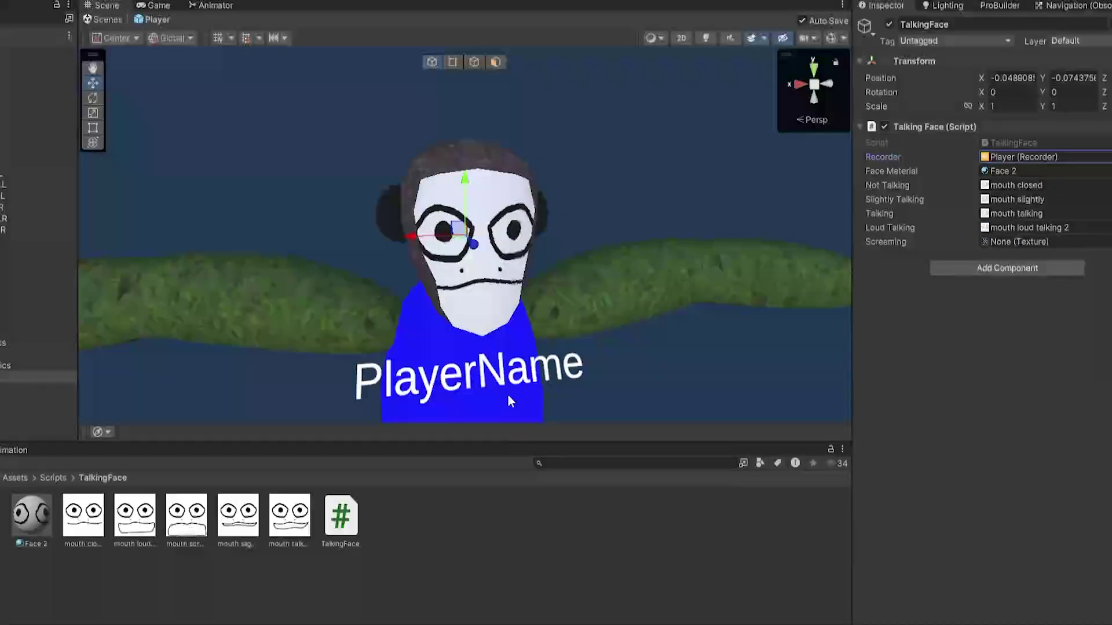
left_click_drag(188, 515, 1017, 246)
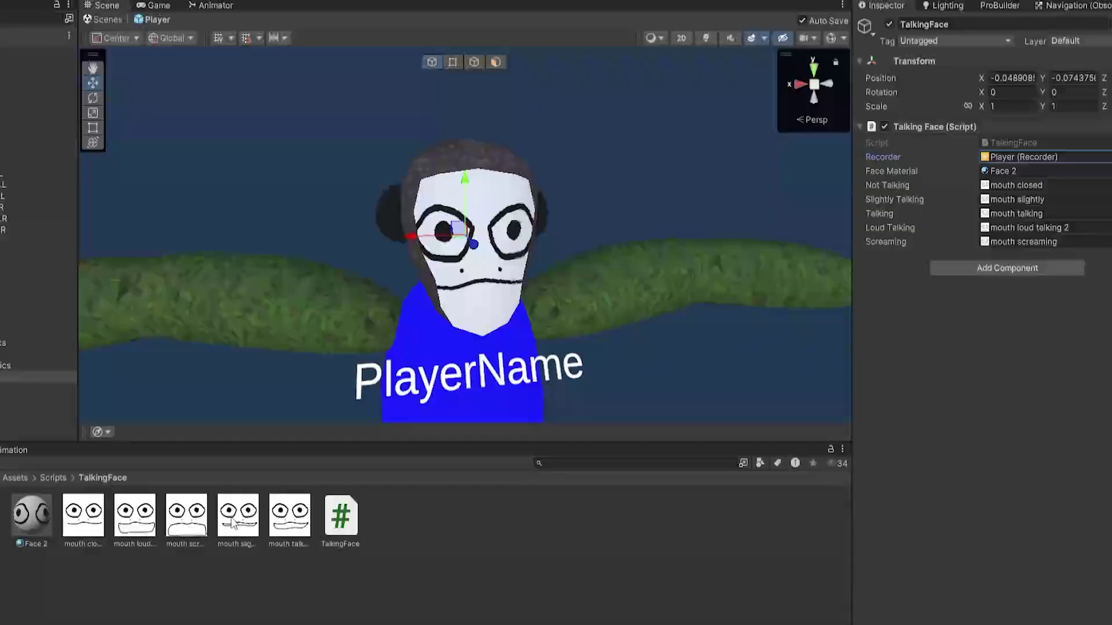
Replace the script's Slightly Talking, Loud Talking and Screaming textures with the mouth talking texture
left_click_drag(290, 516, 1015, 198)
left_click_drag(280, 529, 1014, 228)
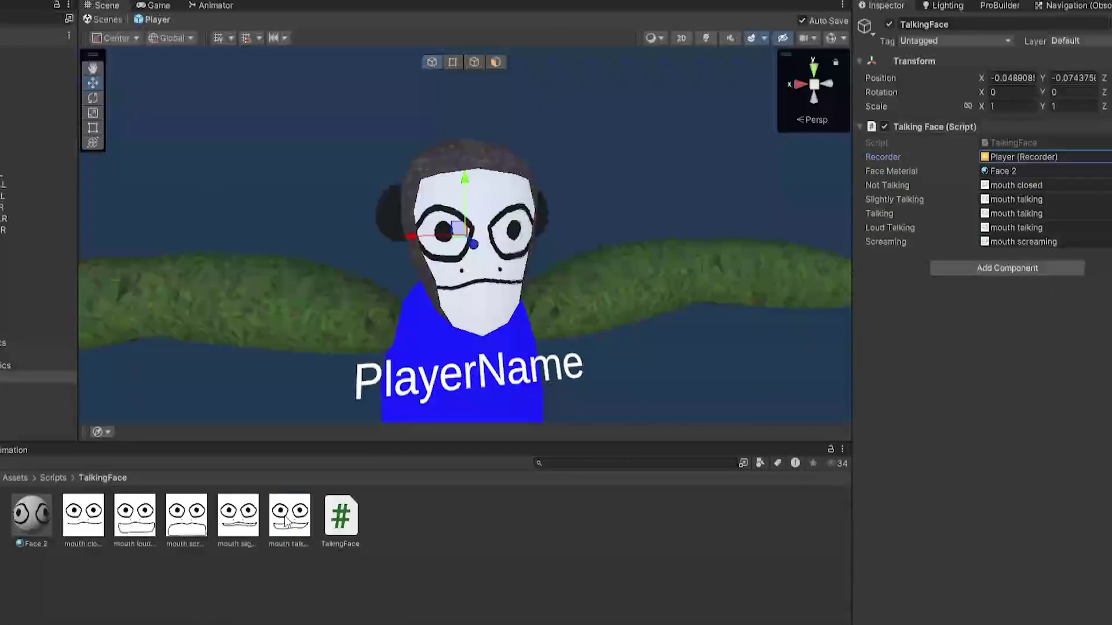
left_click_drag(290, 515, 1013, 243)
Save the work and leave the Player prefab to return to the Main scene
left_click(11, 24)
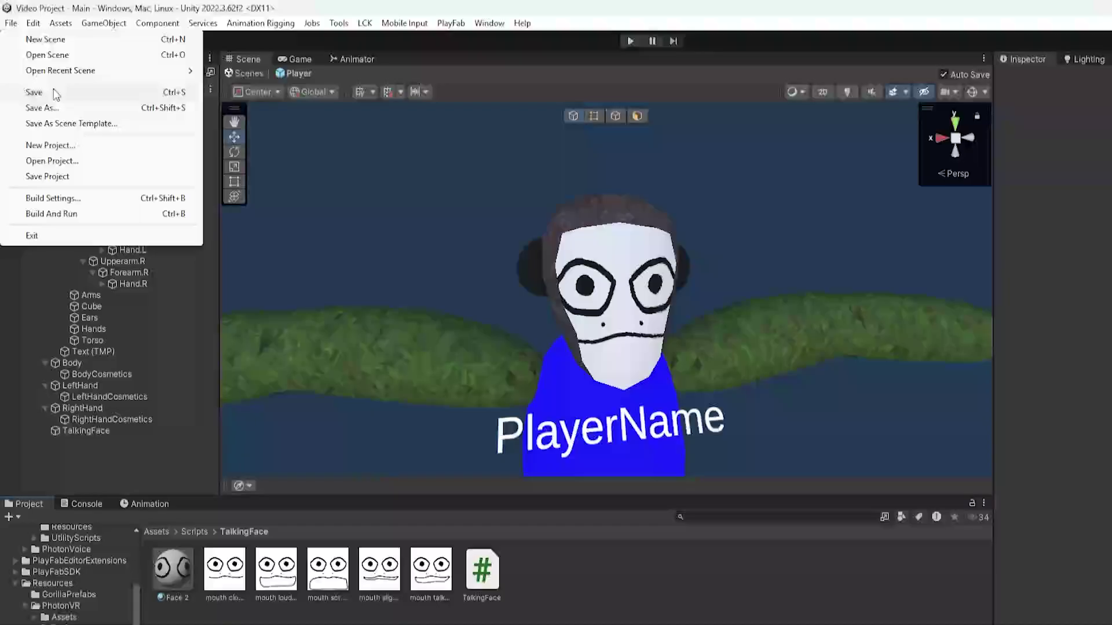
left_click(53, 93)
left_click(7, 92)
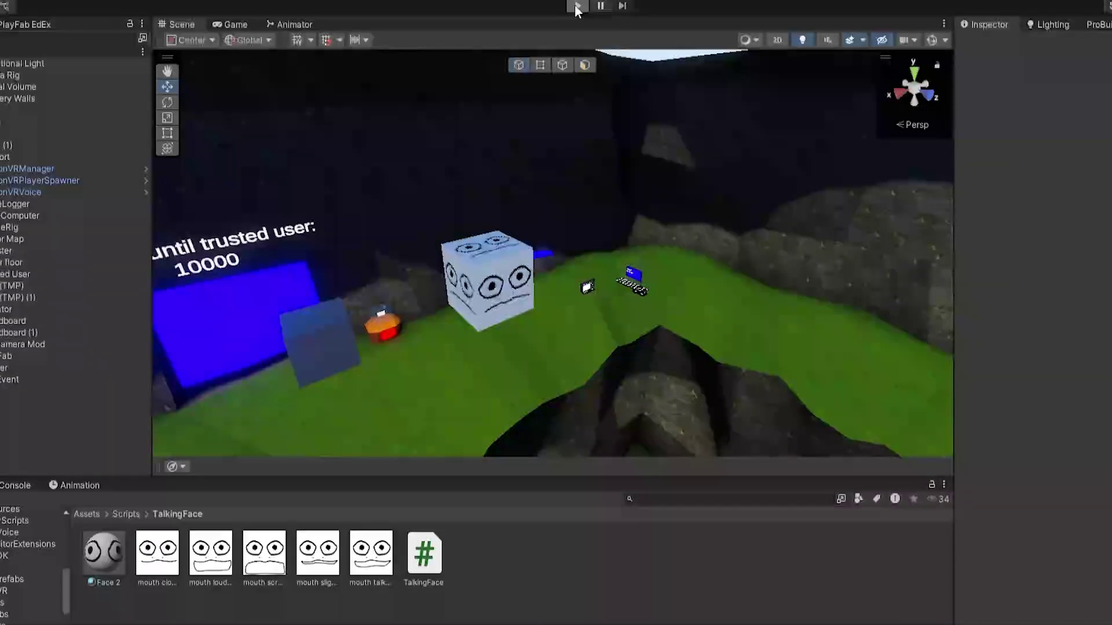
Run the scene in play mode and examine the player's talking face up close and from a distance
left_click(630, 41)
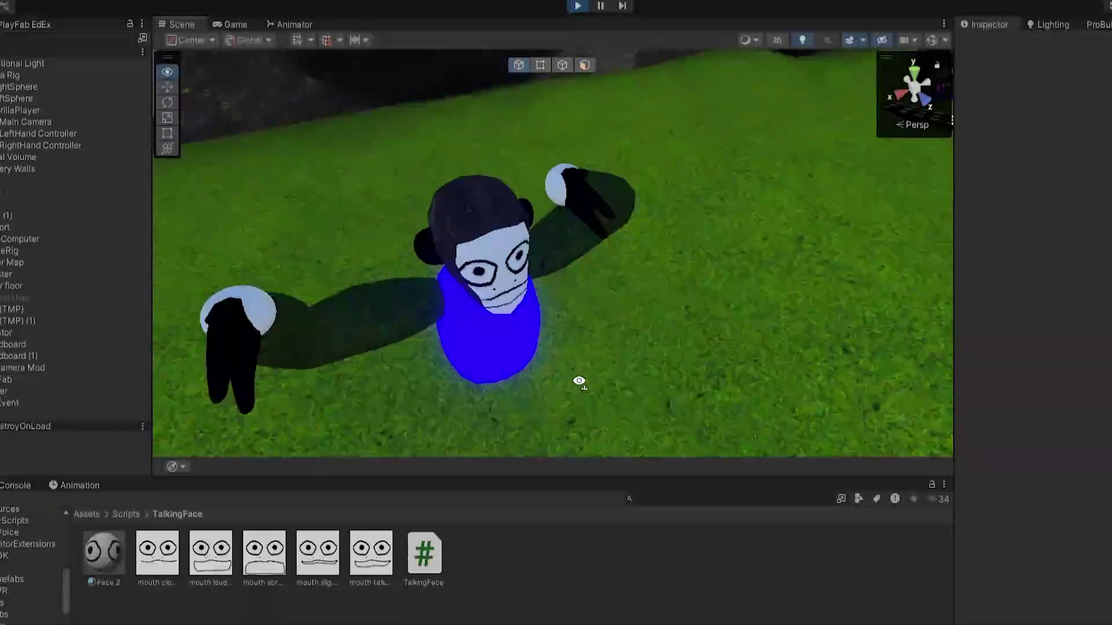
key("w")
right_click_drag(579, 381, 499, 271)
key("s")
key("w")
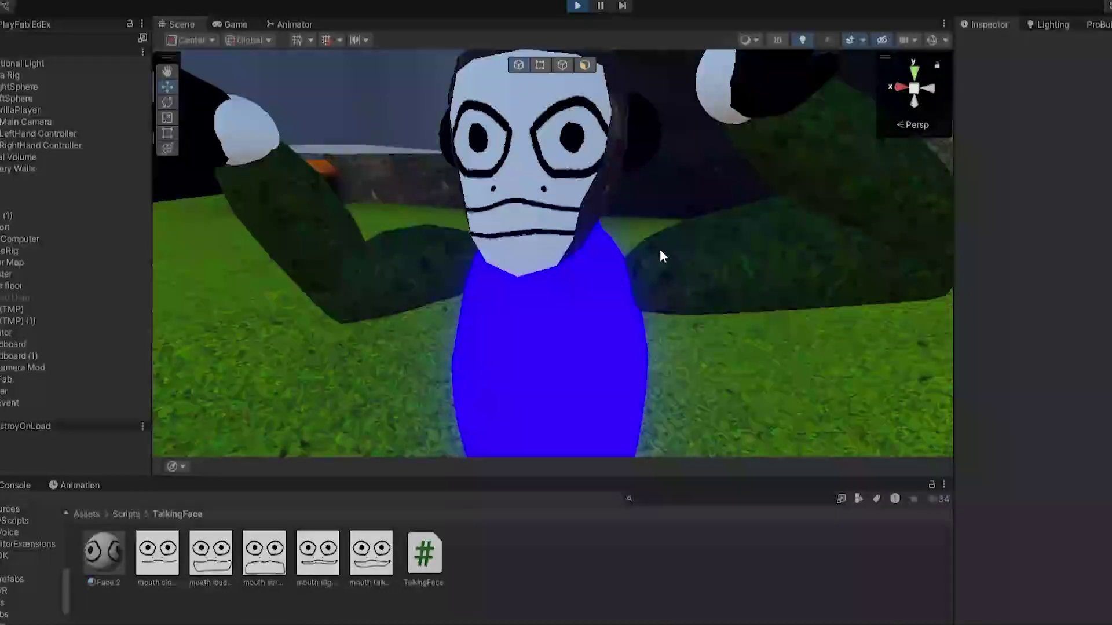
right_click_drag(565, 380, 567, 275)
key("s")
right_click_drag(445, 293, 631, 359)
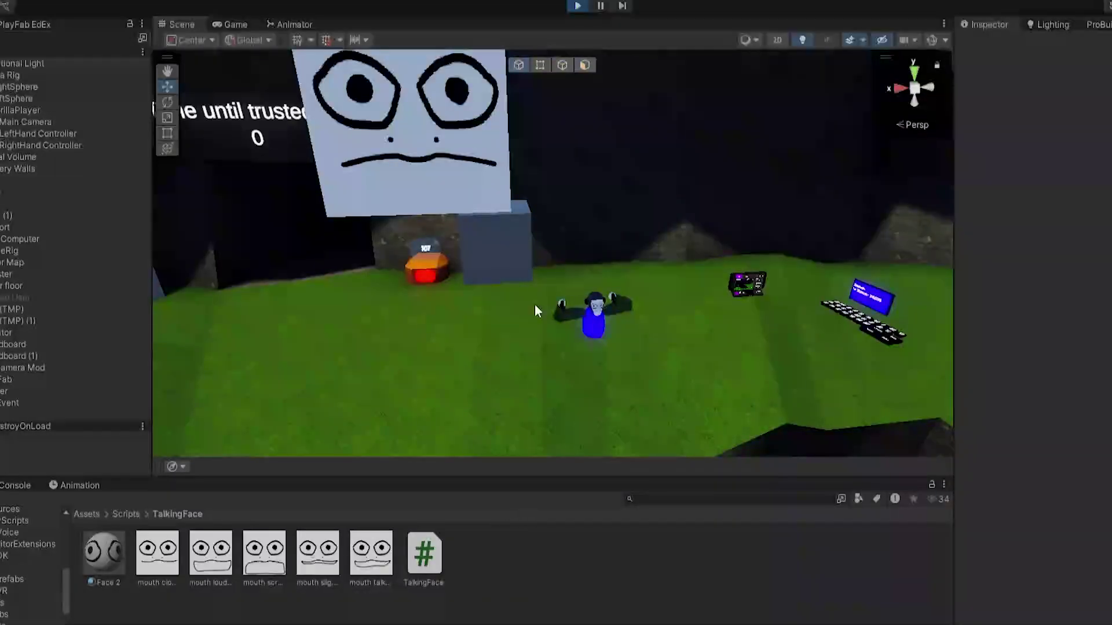
right_click_drag(577, 217, 595, 215)
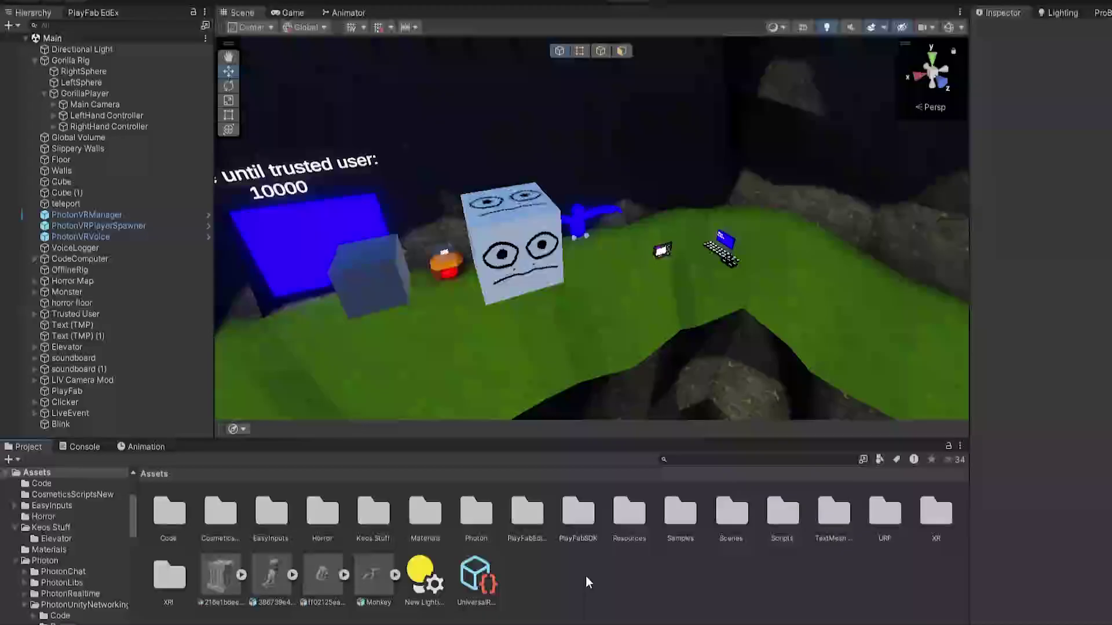